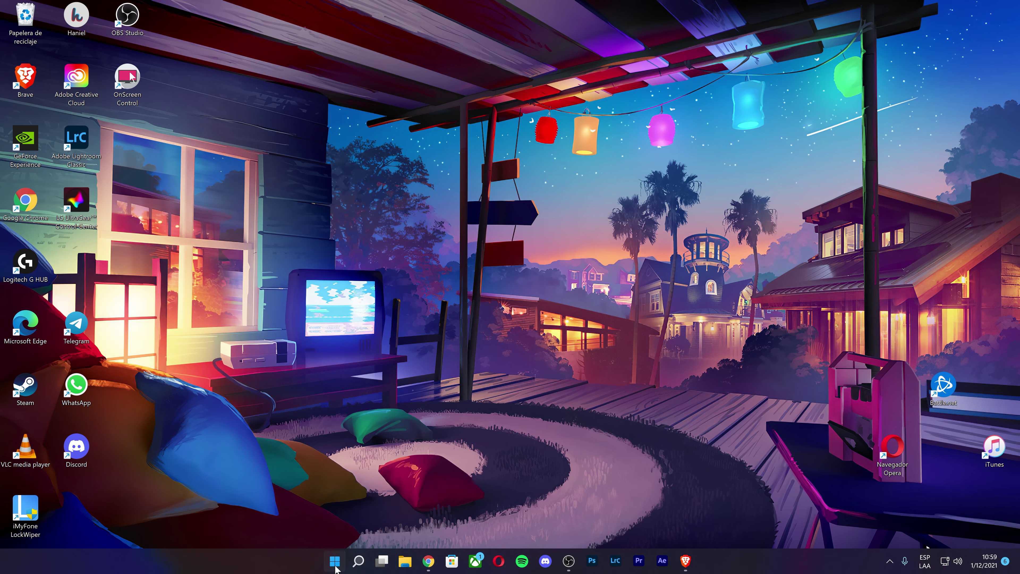
- Open Device Manager, check which monitor is listed in the Monitores category, and close the window
{"action": "right_click", "coordinate": [335, 568]}
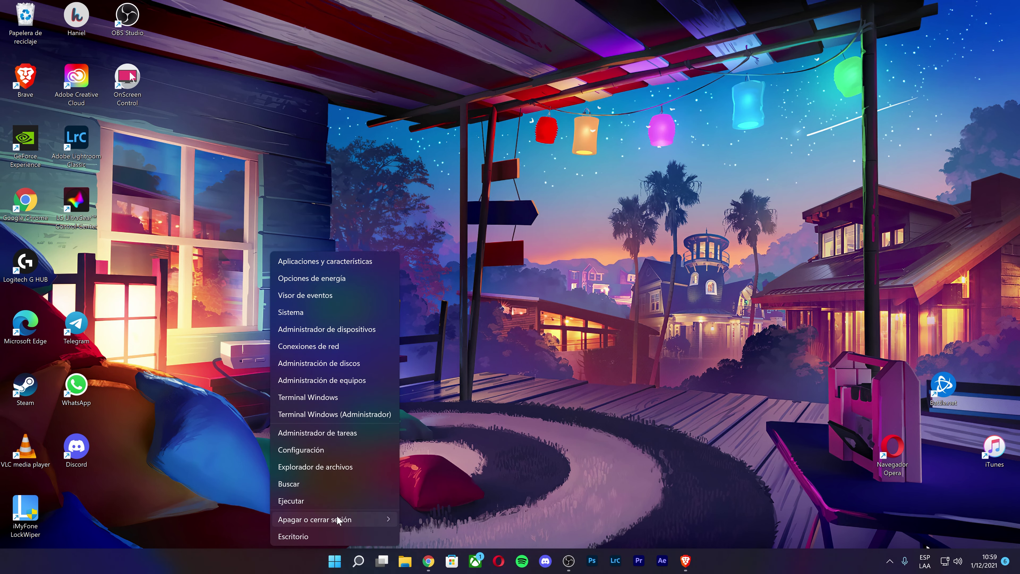
{"action": "left_click", "coordinate": [381, 329]}
{"action": "left_click_drag", "start_coordinate": [201, 33], "coordinate": [426, 107]}
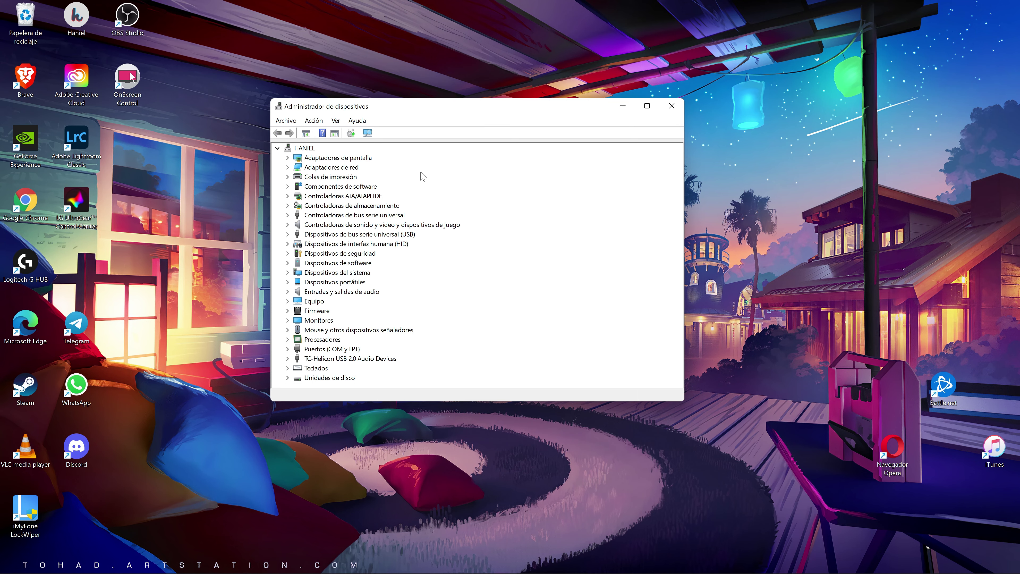
{"action": "double_click", "coordinate": [299, 322]}
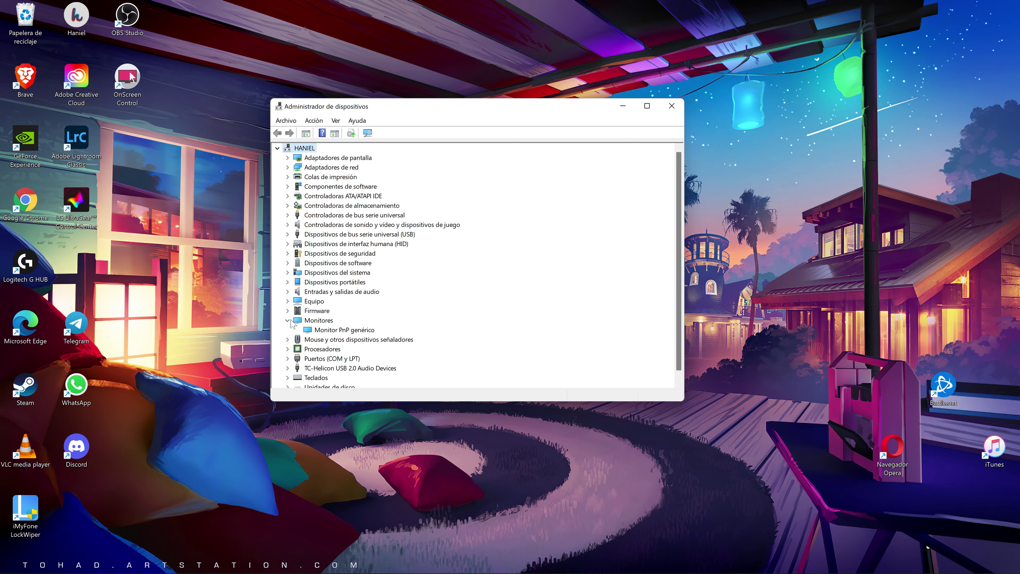
{"action": "left_click", "coordinate": [312, 330]}
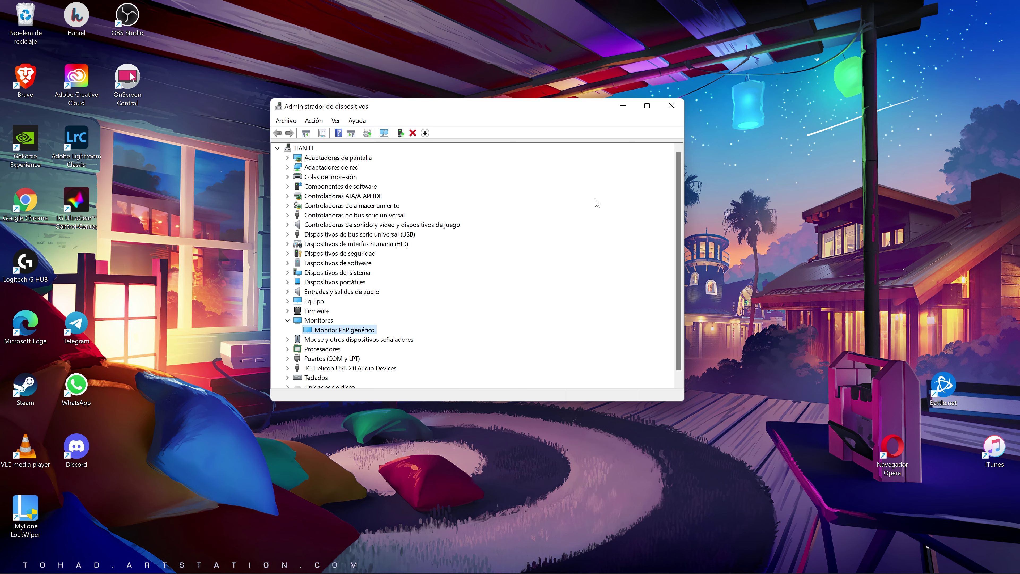
{"action": "left_click", "coordinate": [672, 106]}
- Open the desktop's display settings, review the resolution and scale options, and close them
{"action": "right_click", "coordinate": [499, 247]}
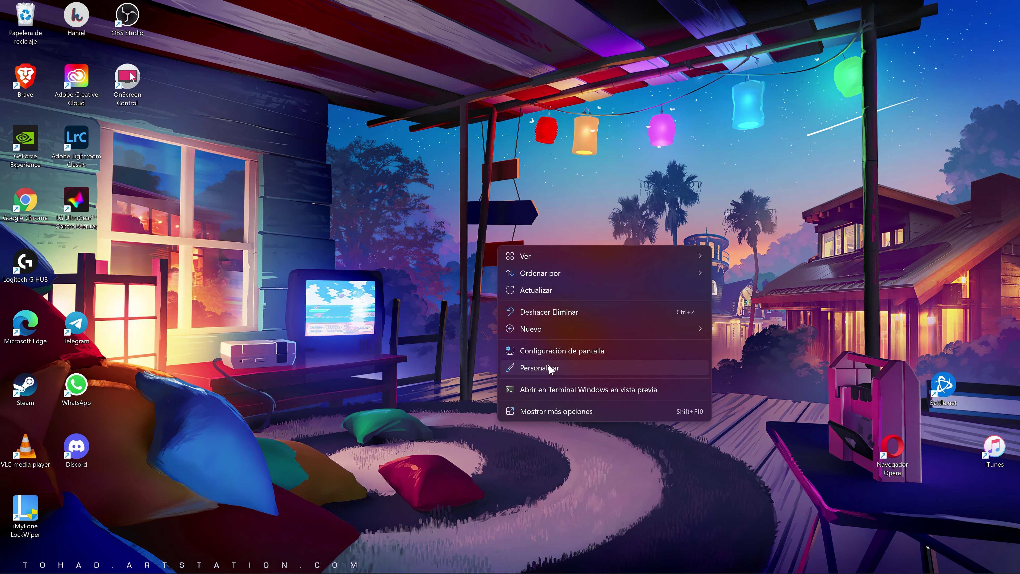
{"action": "left_click", "coordinate": [545, 352]}
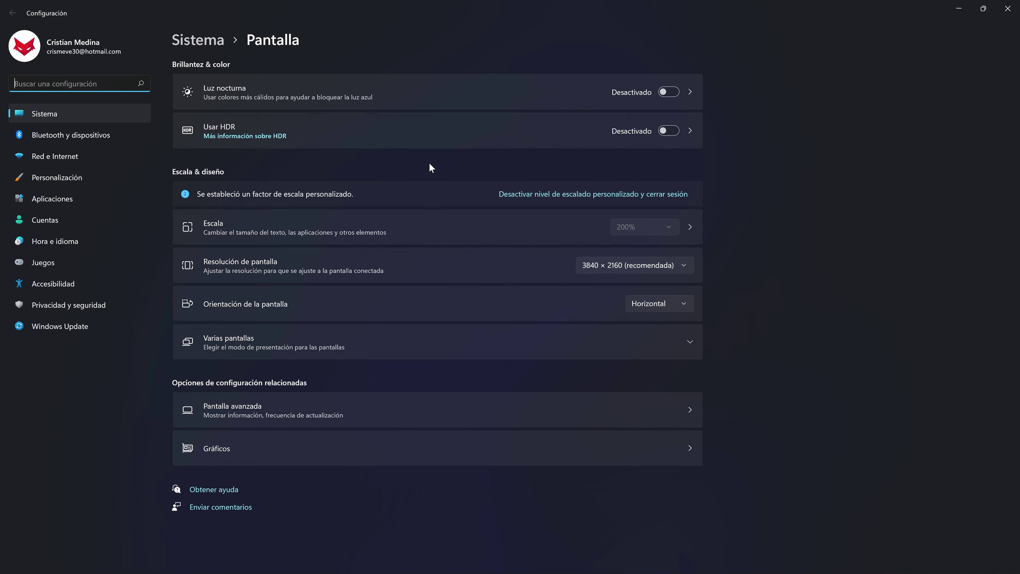
{"action": "left_click", "coordinate": [1008, 9]}
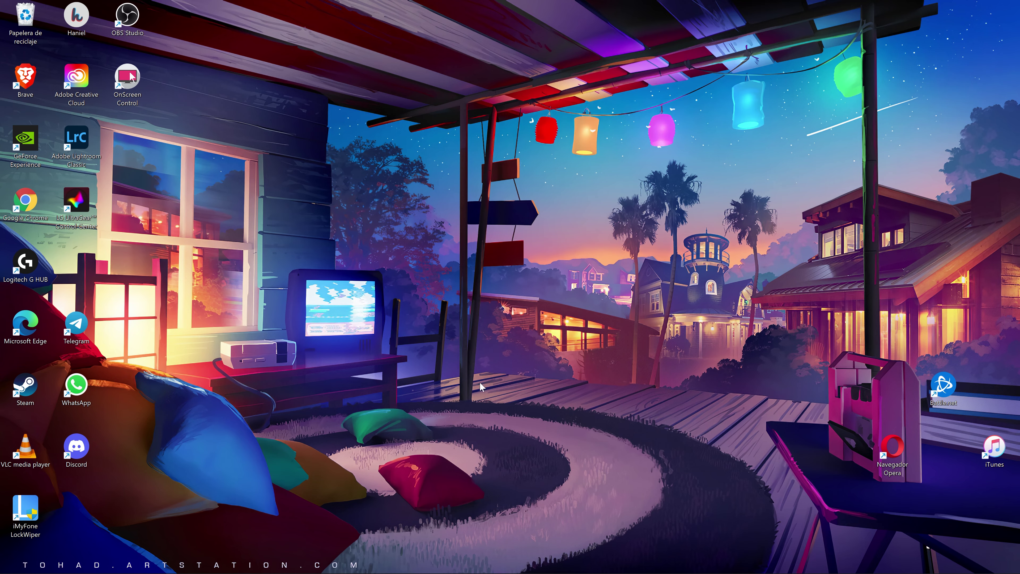
- Switch to the Brave browser and search the web for "lg 27gn950"
{"action": "left_click", "coordinate": [686, 561]}
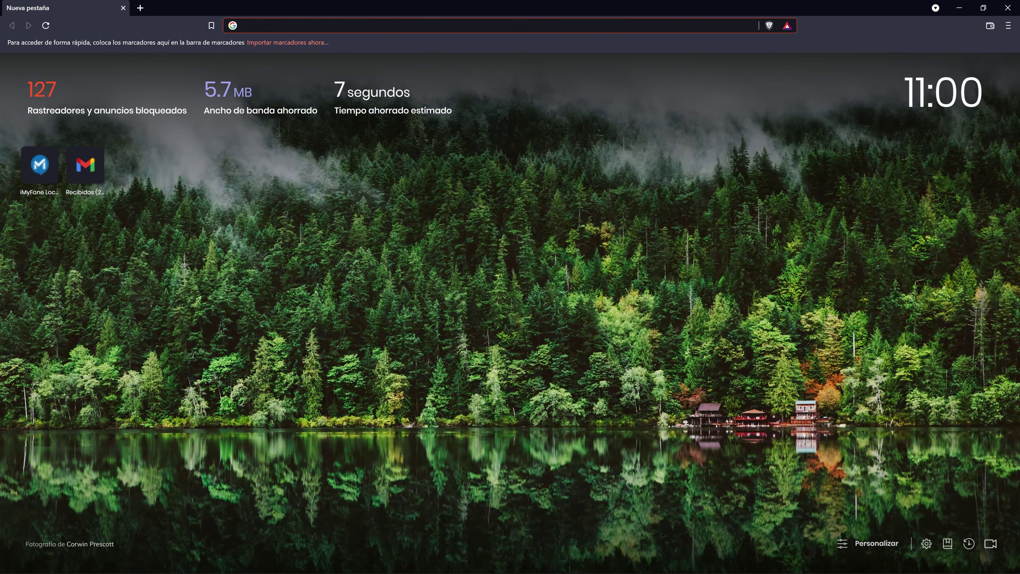
{"action": "type", "text": "lg 27gn950"}
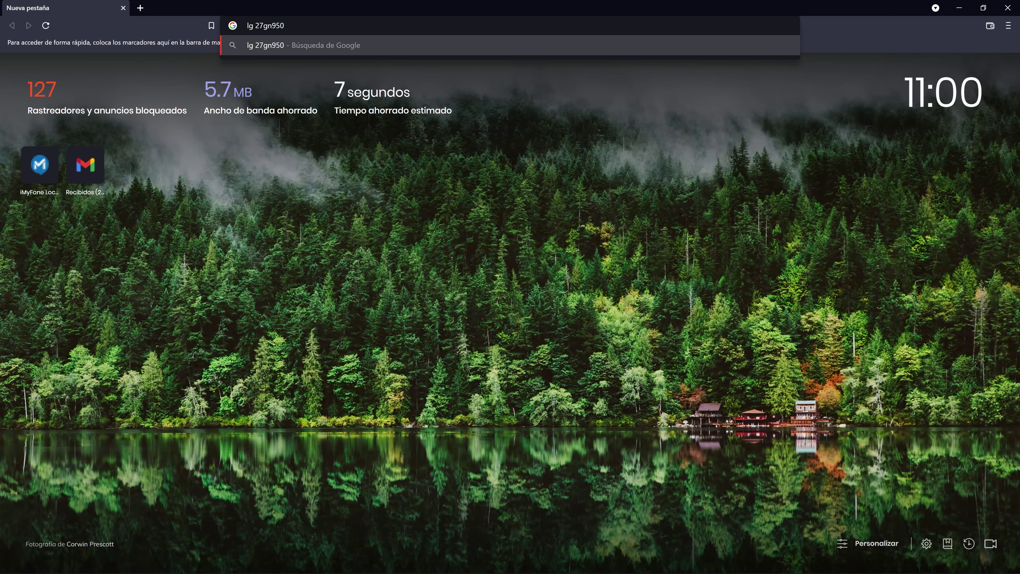
{"action": "key", "text": "Return"}
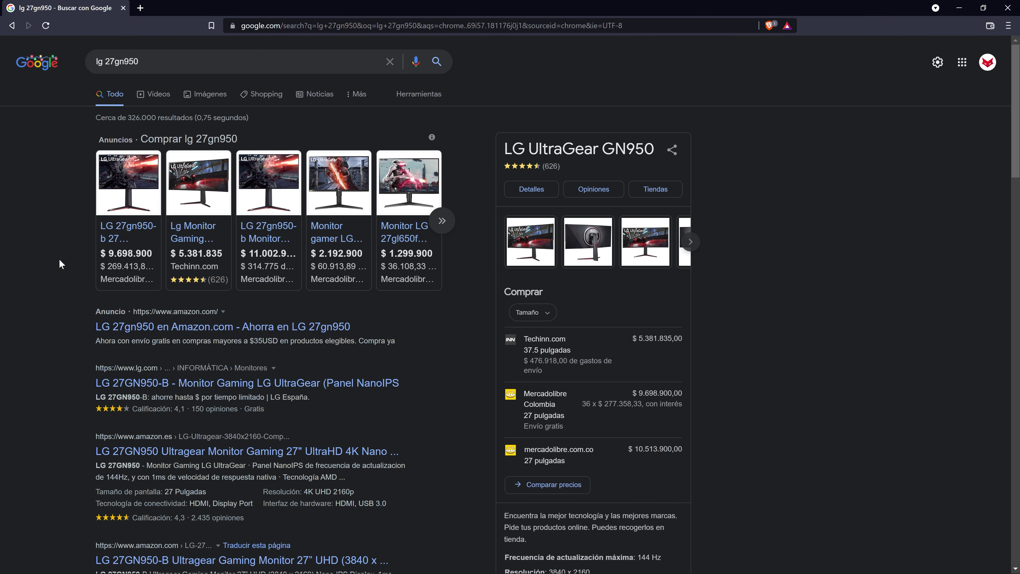
- Open the LG 27GN950-B product page on lg.com from the search results and accept all cookies
{"action": "scroll", "coordinate": [59, 264], "scroll_direction": "down", "scroll_amount": 1}
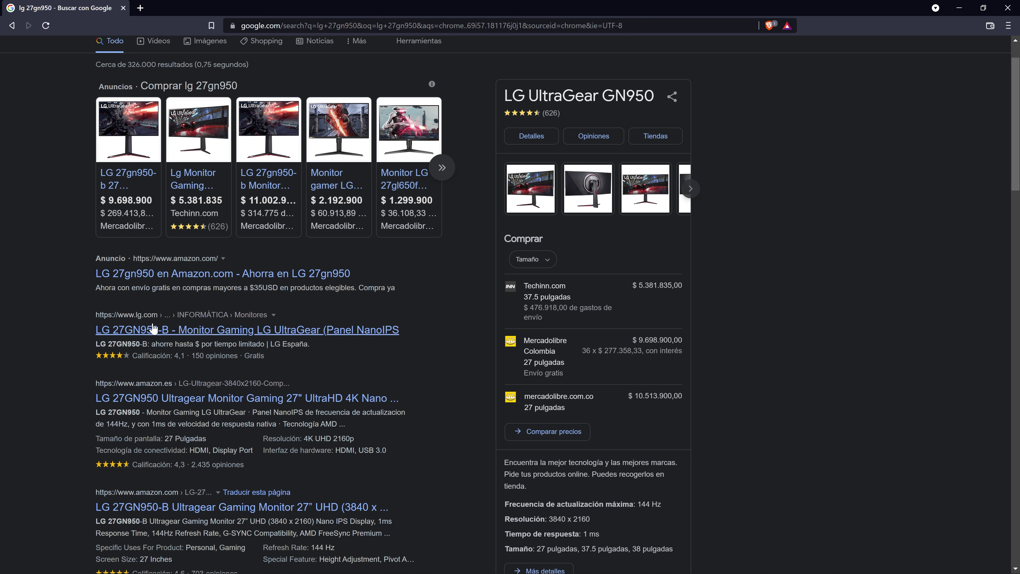
{"action": "left_click", "coordinate": [192, 338]}
{"action": "scroll", "coordinate": [221, 390], "scroll_direction": "up", "scroll_amount": 1}
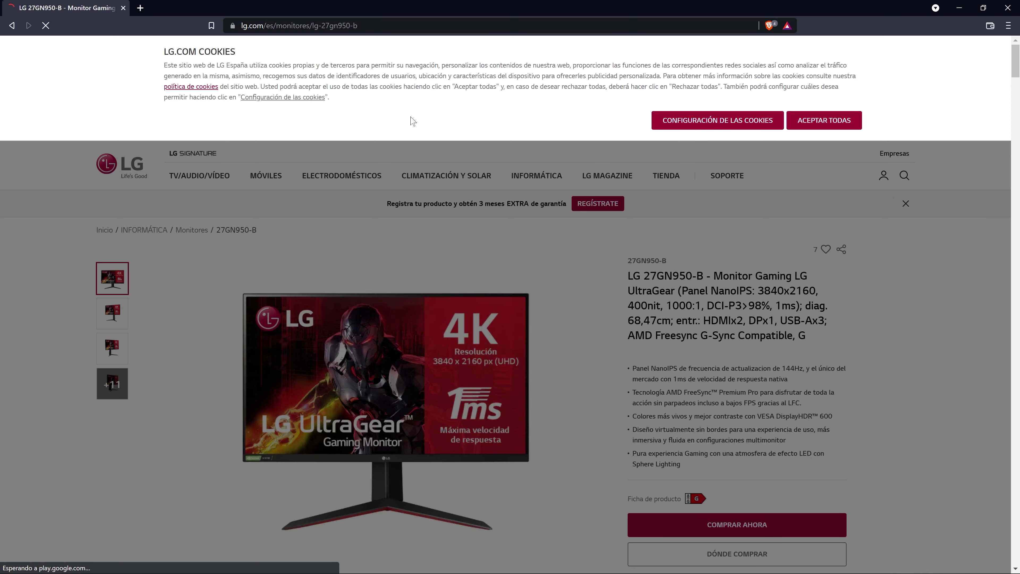
{"action": "left_click", "coordinate": [841, 119]}
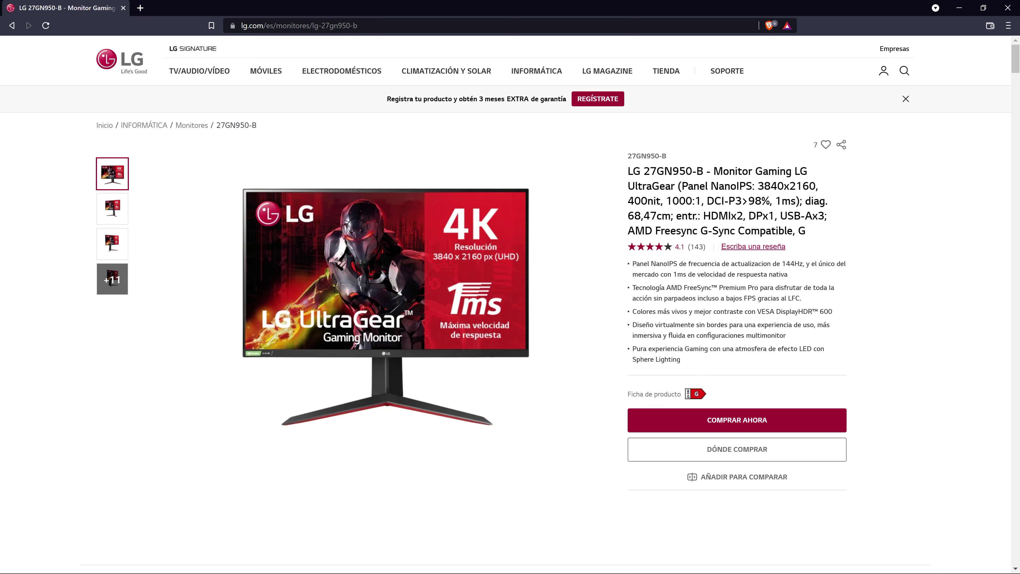
- Open Software y Drivers from the Queremos ayudarte section of the 27GN950-B product page
{"action": "scroll", "coordinate": [652, 207], "scroll_direction": "down", "scroll_amount": 15}
{"action": "scroll", "coordinate": [652, 208], "scroll_direction": "up", "scroll_amount": 5}
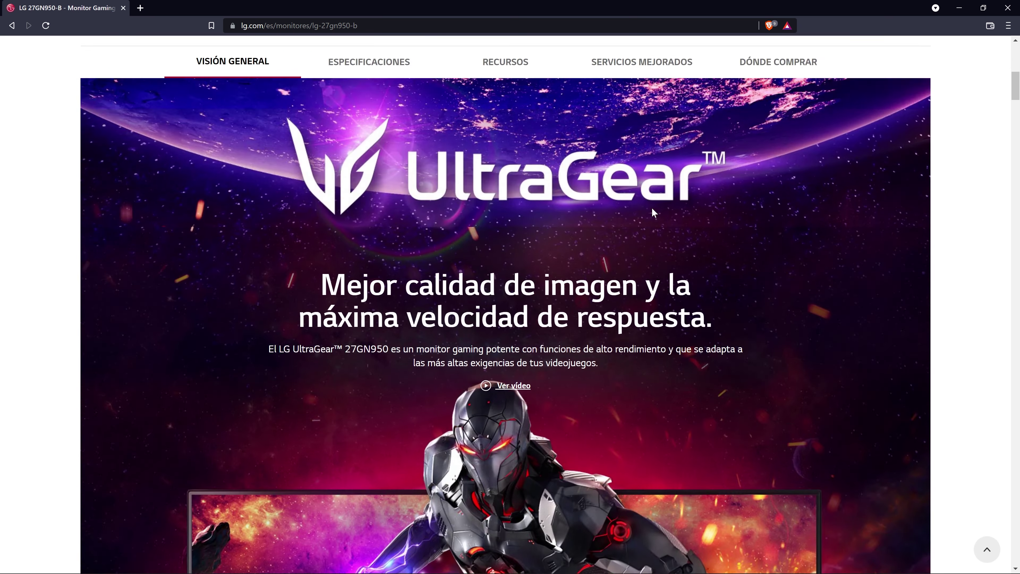
{"action": "scroll", "coordinate": [652, 208], "scroll_direction": "up", "scroll_amount": 3}
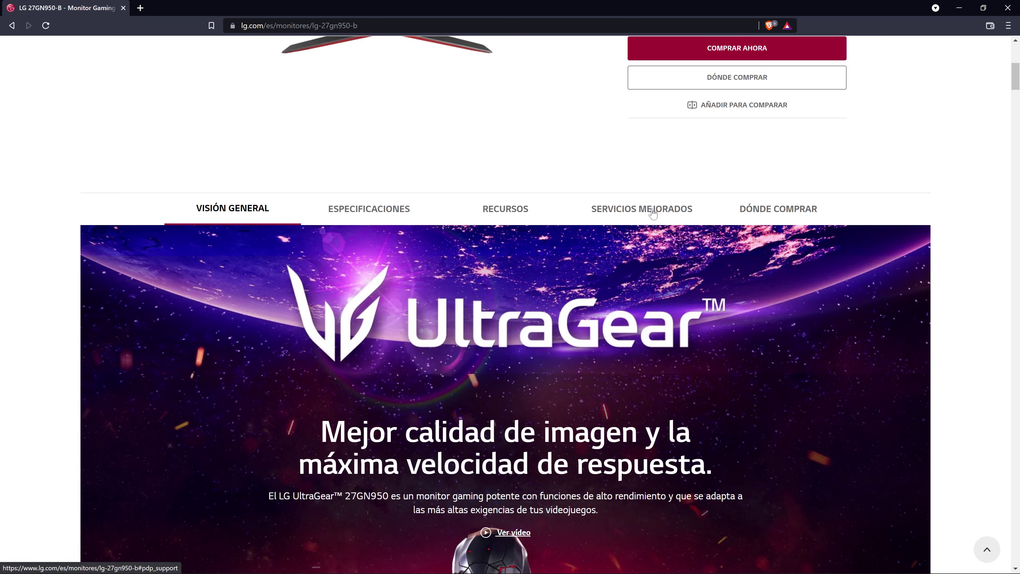
{"action": "left_click", "coordinate": [510, 212]}
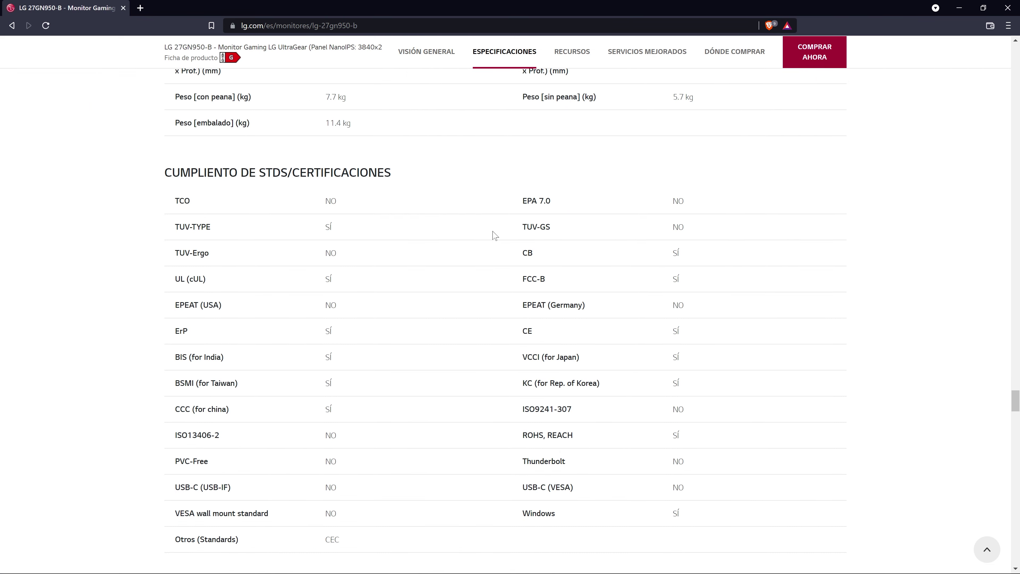
{"action": "scroll", "coordinate": [484, 239], "scroll_direction": "up", "scroll_amount": 1}
{"action": "scroll", "coordinate": [486, 239], "scroll_direction": "down", "scroll_amount": 8}
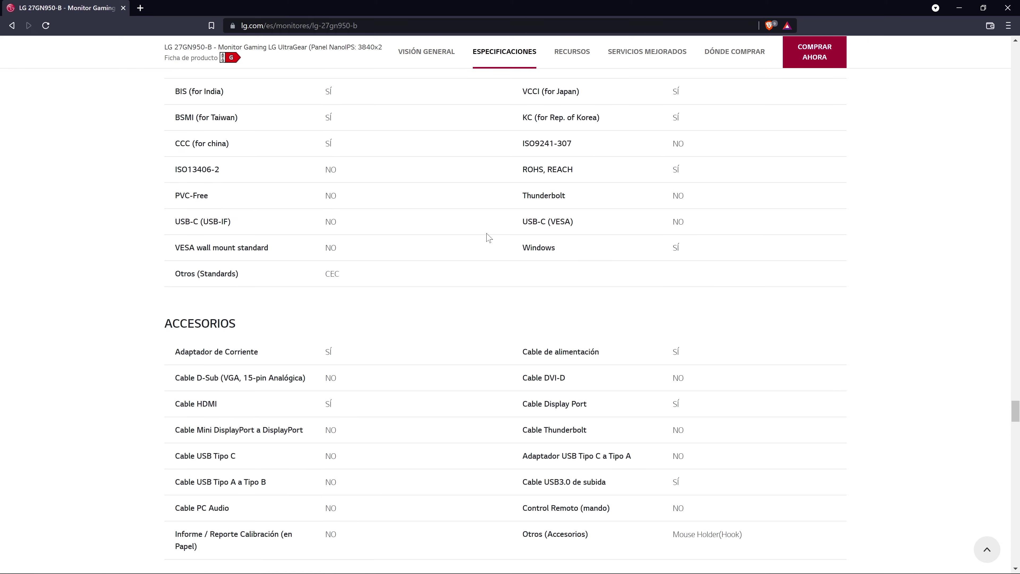
{"action": "scroll", "coordinate": [486, 238], "scroll_direction": "down", "scroll_amount": 12}
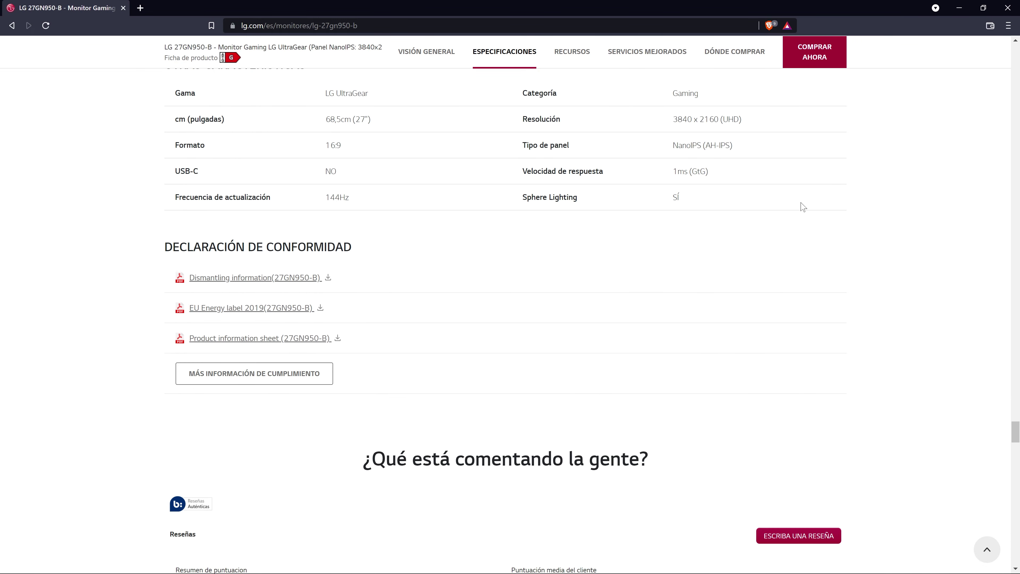
{"action": "scroll", "coordinate": [805, 204], "scroll_direction": "down", "scroll_amount": 15}
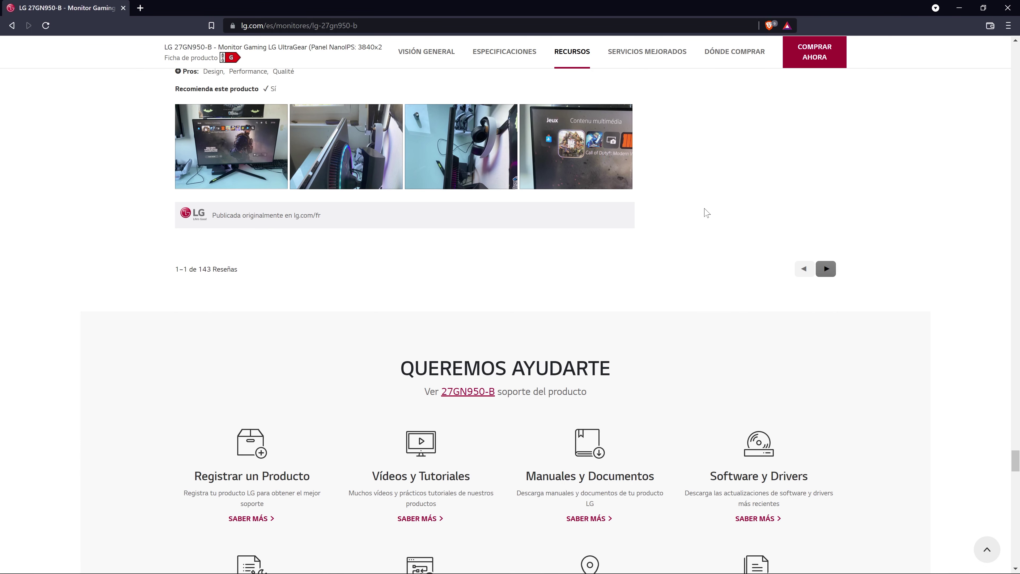
{"action": "scroll", "coordinate": [689, 233], "scroll_direction": "down", "scroll_amount": 5}
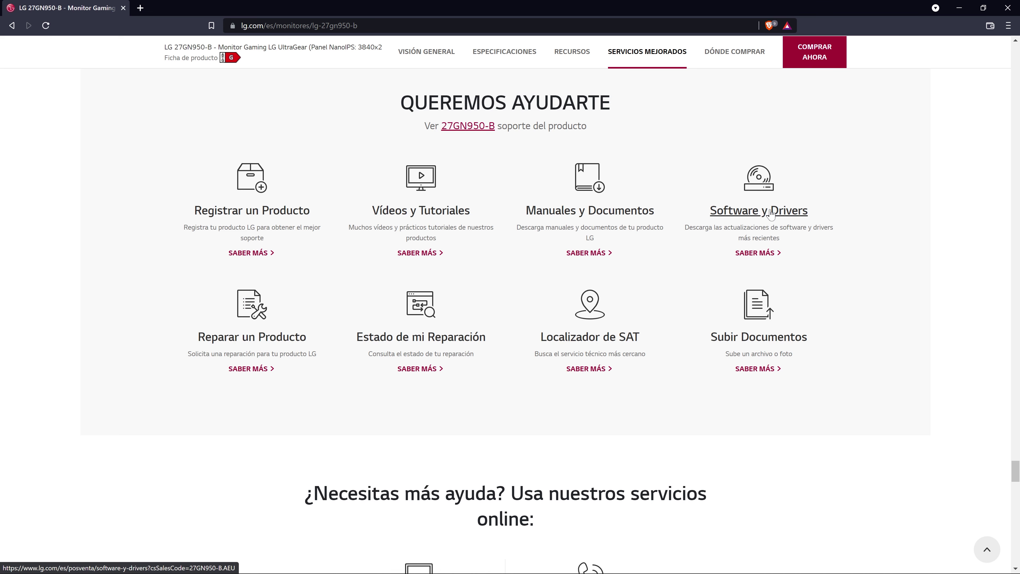
{"action": "left_click", "coordinate": [751, 213]}
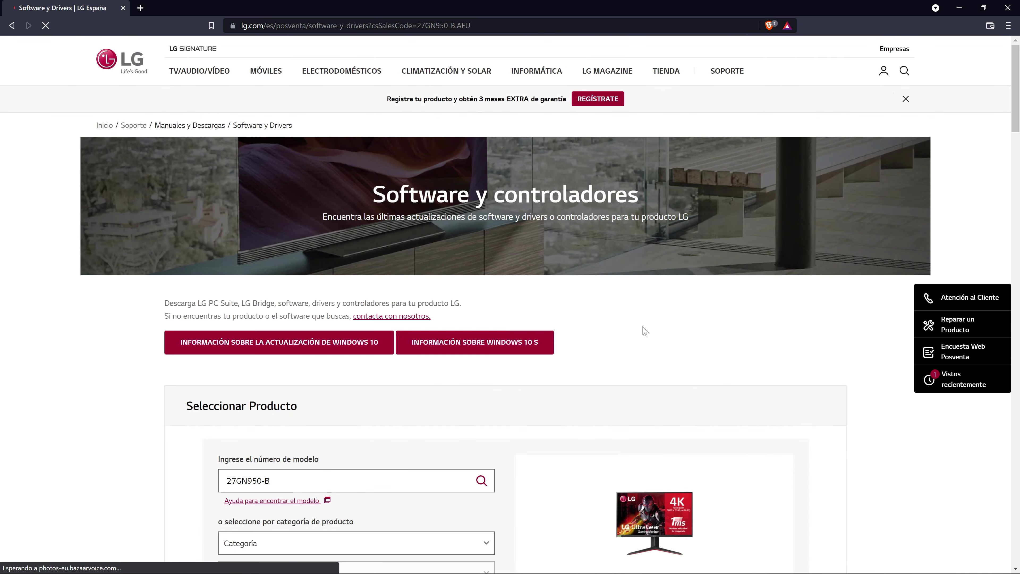
- Check the model number filled in under Seleccionar Producto on the drivers page
{"action": "scroll", "coordinate": [562, 334], "scroll_direction": "down", "scroll_amount": 4}
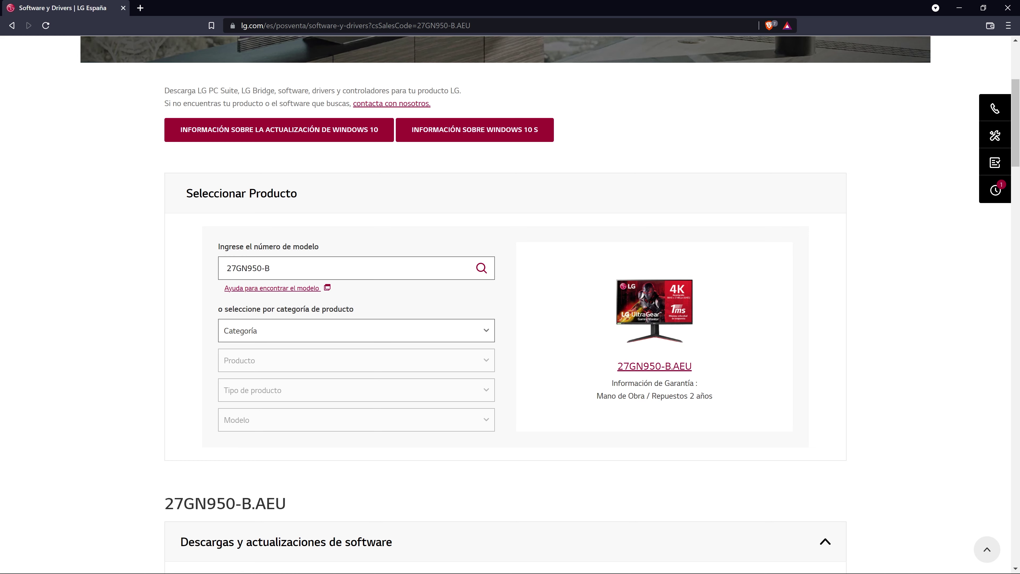
{"action": "left_click", "coordinate": [230, 268]}
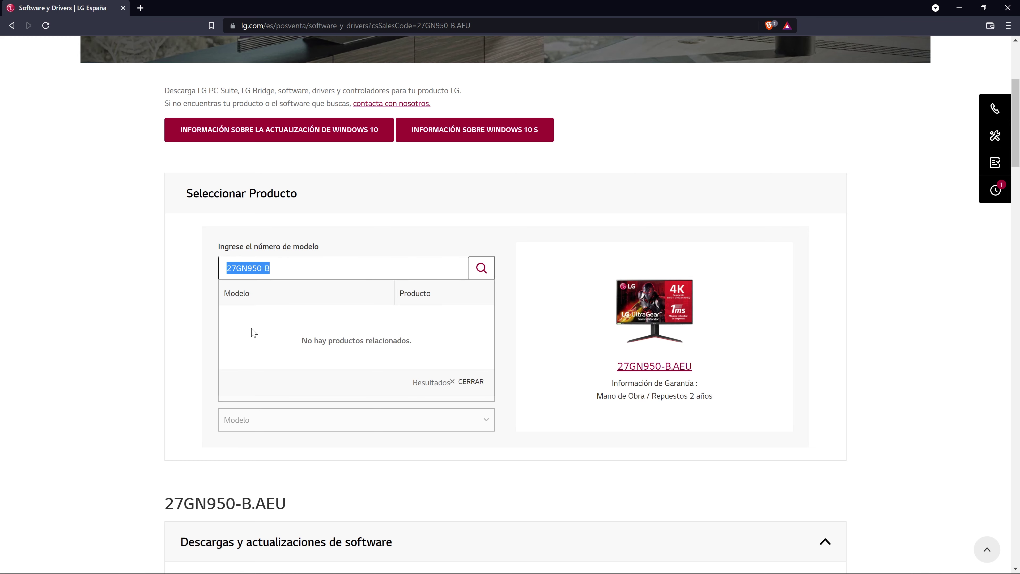
{"action": "left_click", "coordinate": [152, 298]}
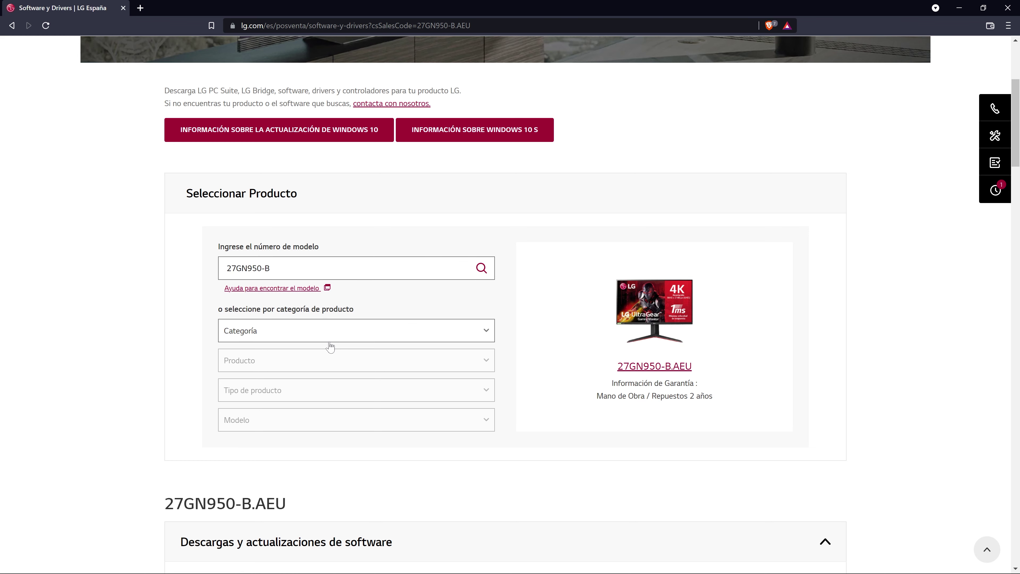
- Return to the monitor's product page and open Software y Drivers from the site's general support options
{"action": "left_click", "coordinate": [12, 26]}
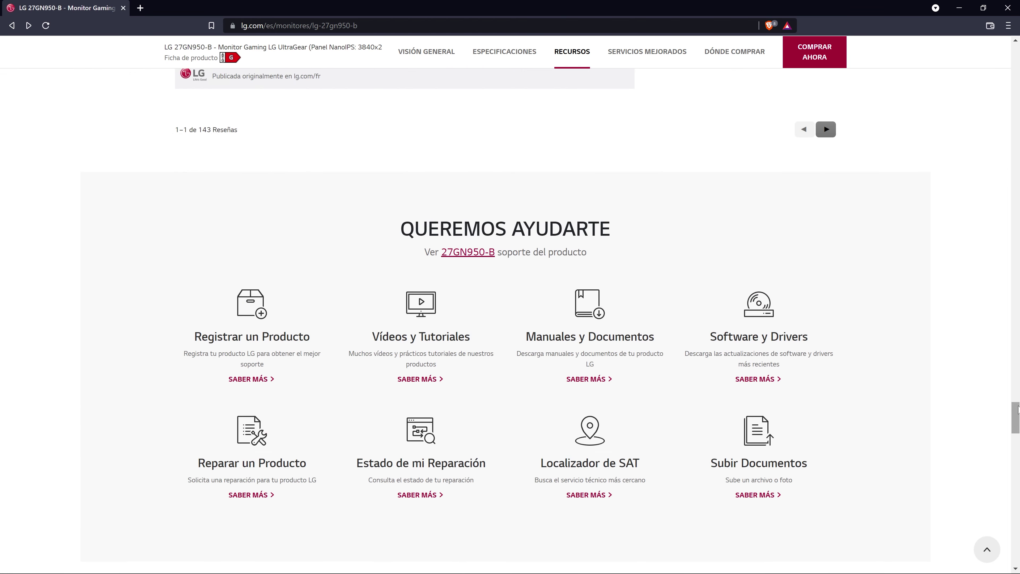
{"action": "left_click_drag", "start_coordinate": [1015, 418], "coordinate": [1013, 40]}
{"action": "mouse_move", "coordinate": [726, 75]}
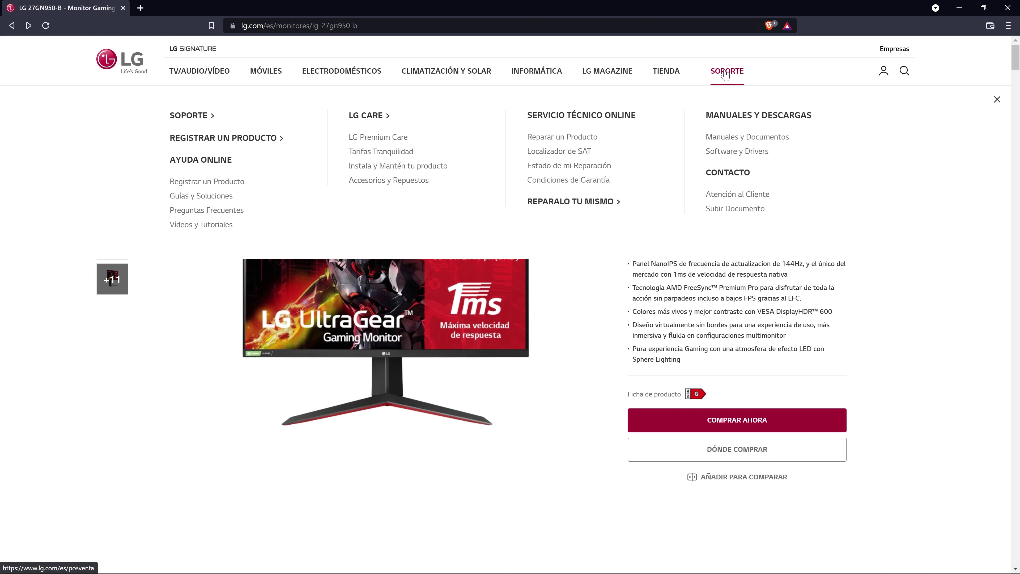
{"action": "left_click", "coordinate": [739, 153]}
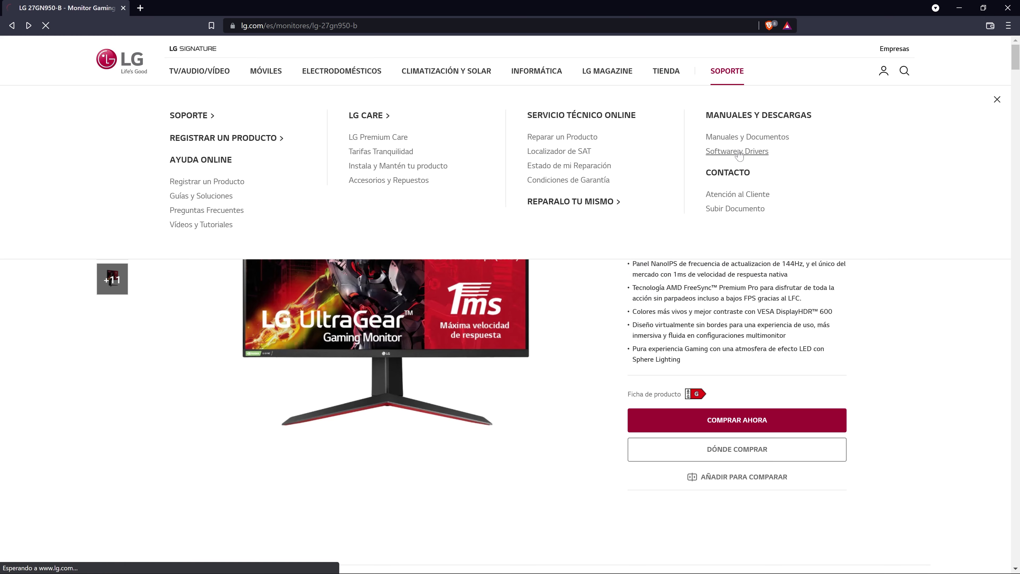
- Search for the model 27GN950-B in Seleccionar Producto and choose the matching monitor 27GN950-B.AEU
{"action": "scroll", "coordinate": [626, 269], "scroll_direction": "down", "scroll_amount": 4}
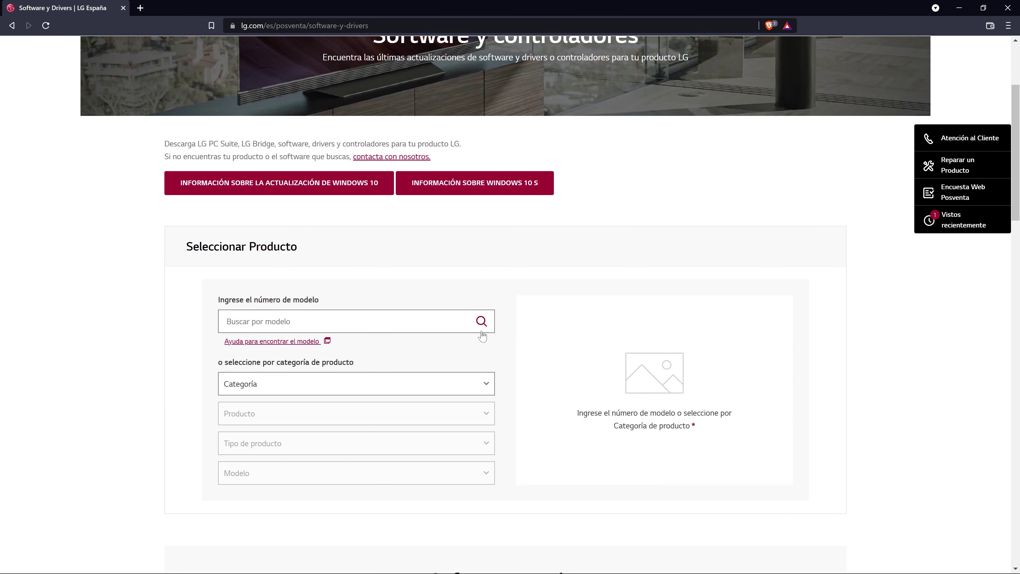
{"action": "left_click", "coordinate": [281, 321]}
{"action": "type", "text": "27GN950-B"}
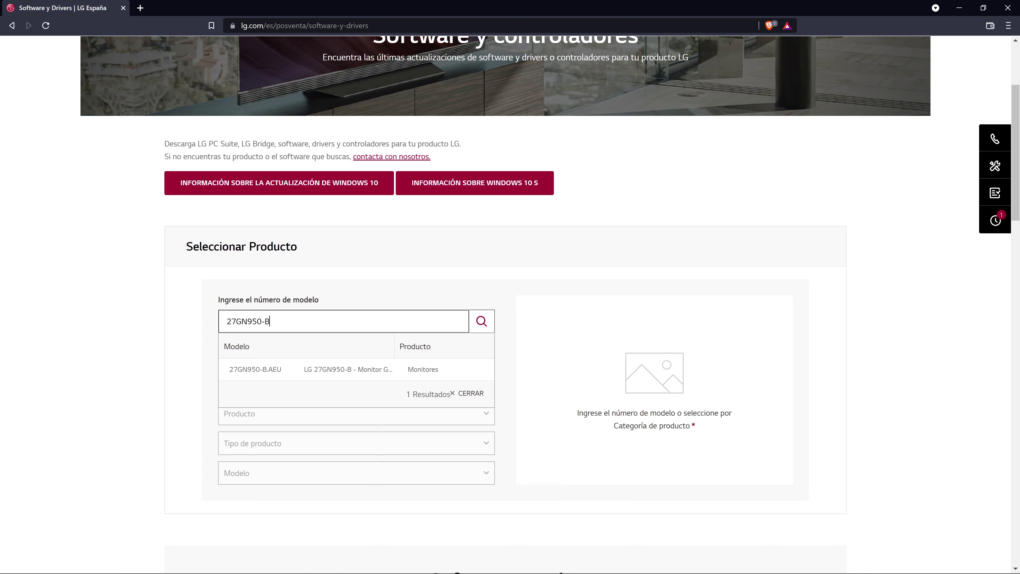
{"action": "left_click", "coordinate": [257, 369]}
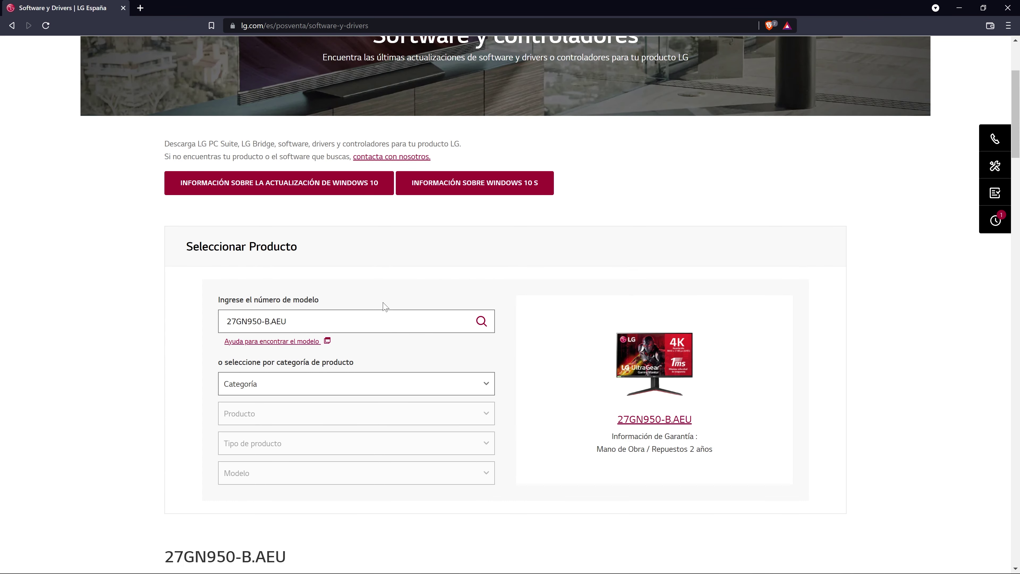
- Find the Win10 drivers entry among the software downloads for the selected monitor
{"action": "scroll", "coordinate": [385, 306], "scroll_direction": "down", "scroll_amount": 8}
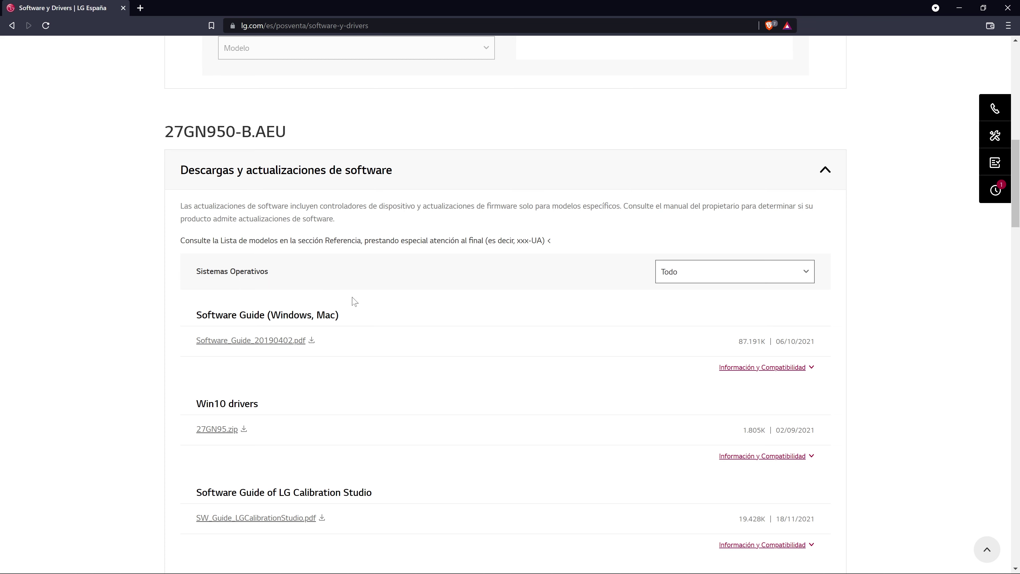
{"action": "scroll", "coordinate": [465, 310], "scroll_direction": "down", "scroll_amount": 2}
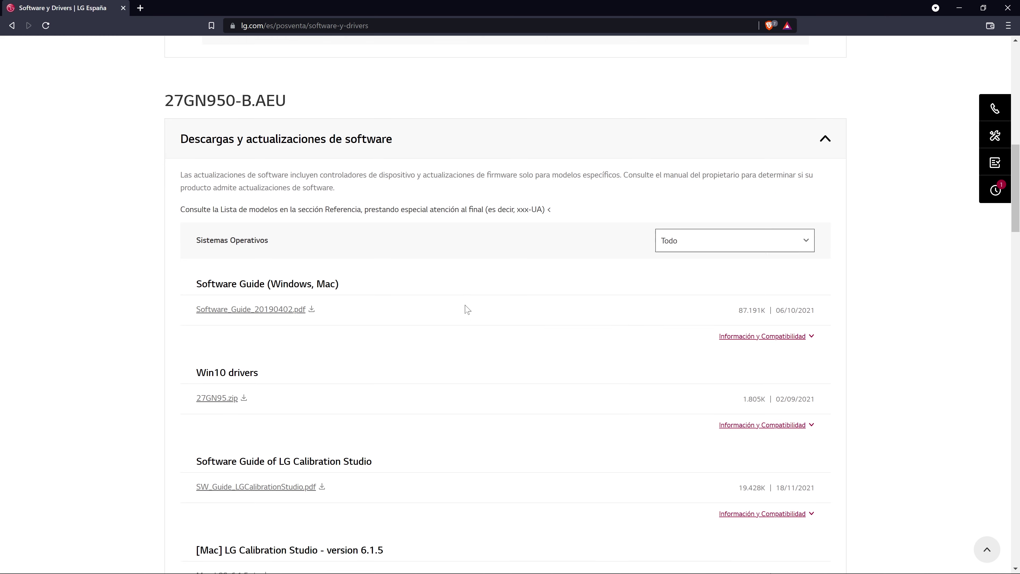
{"action": "left_click_drag", "start_coordinate": [261, 300], "coordinate": [193, 297]}
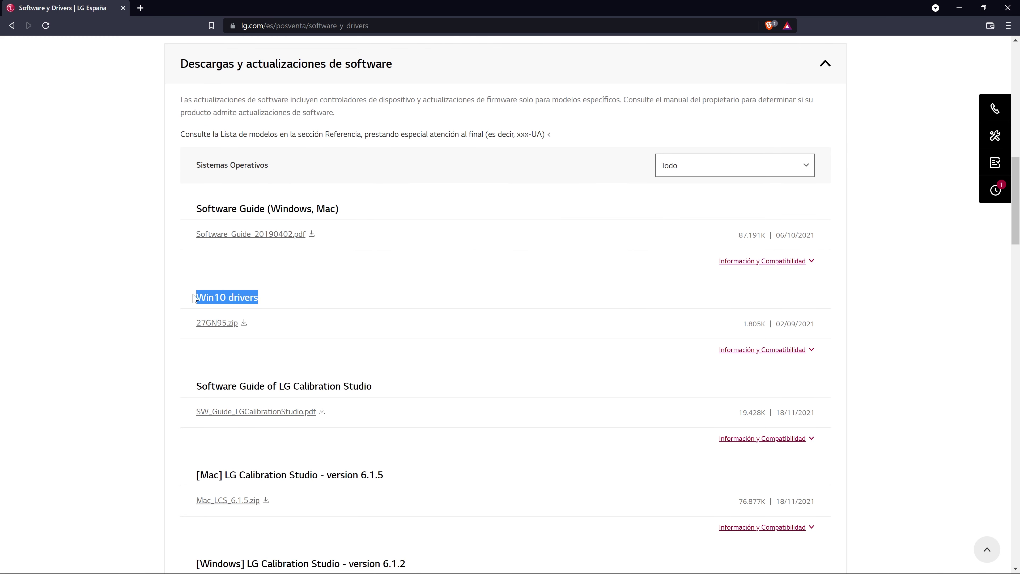
{"action": "left_click", "coordinate": [271, 300]}
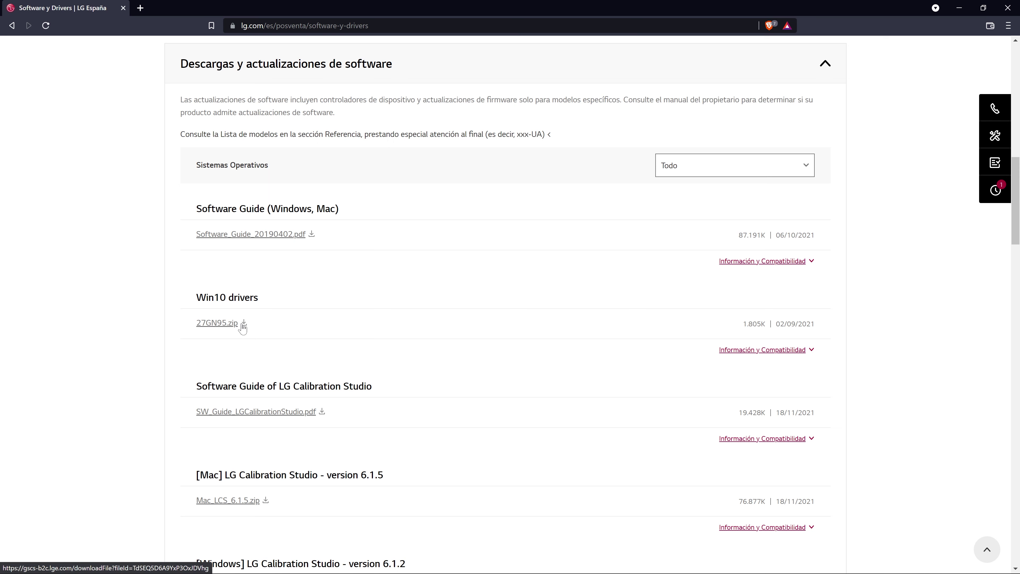